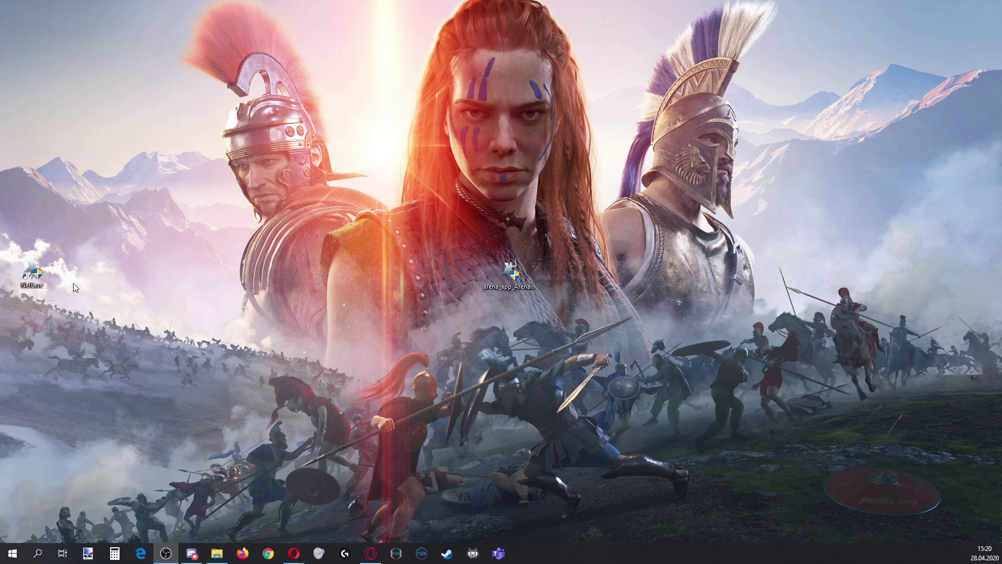
Launch the NetEase launcher, dismiss the pop-up, and check the 正在维护 test schedule (4月29日至5月5日, 17:00-22:00)
{"action": "left_click", "coordinate": [39, 278]}
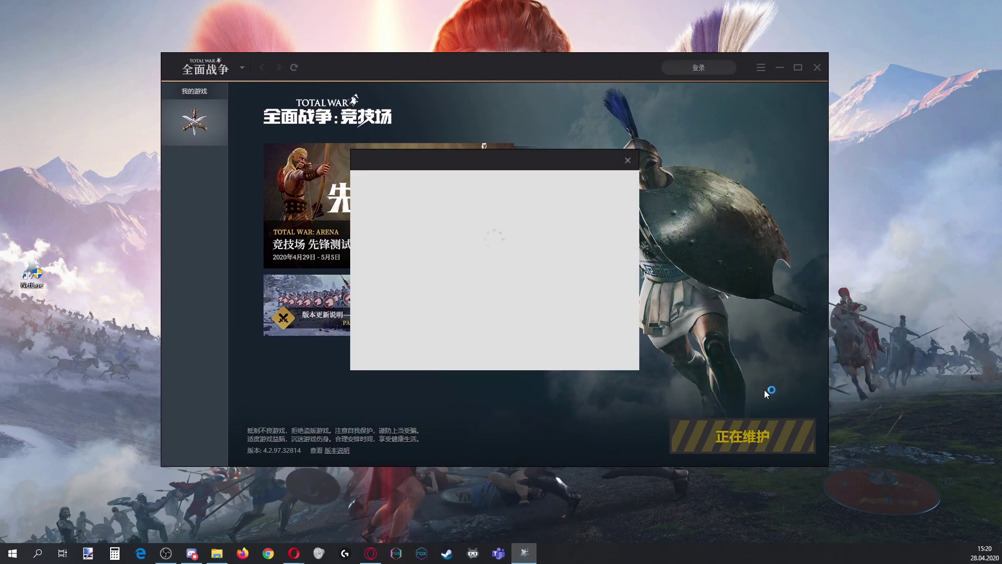
{"action": "left_click", "coordinate": [627, 160]}
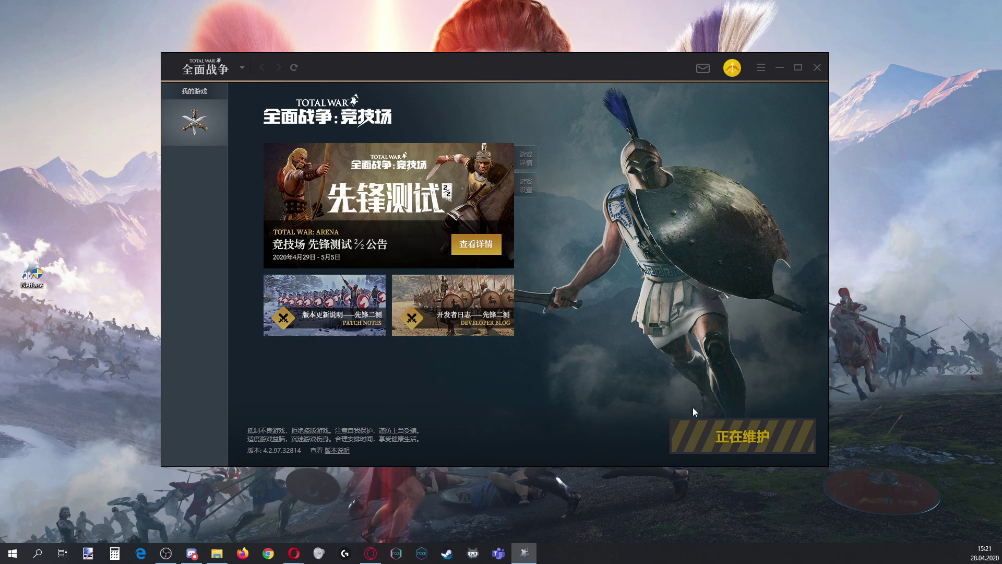
{"action": "mouse_move", "coordinate": [693, 430]}
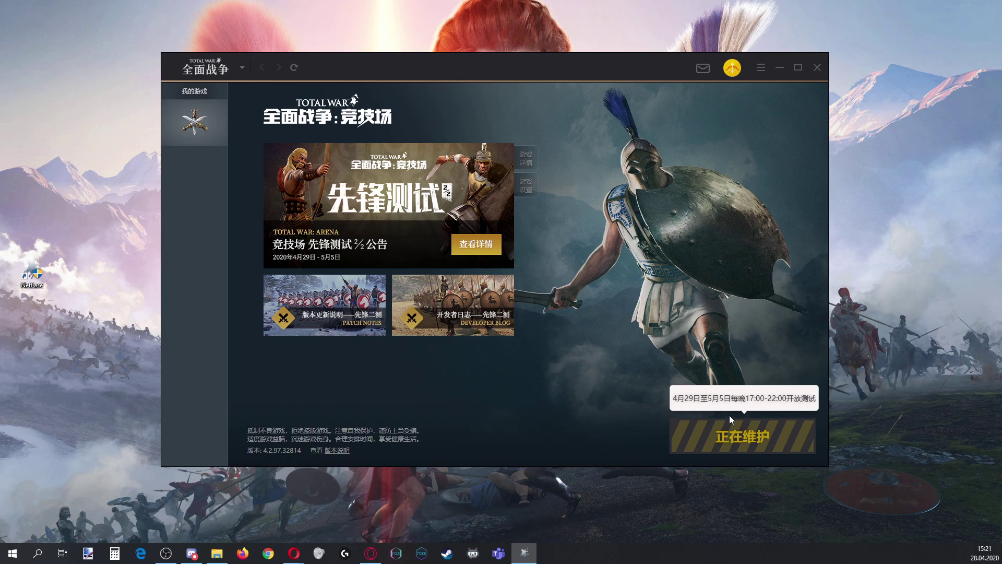
Log out of the current account and bring up the 邮箱注册 e-mail registration form
{"action": "left_click", "coordinate": [760, 68]}
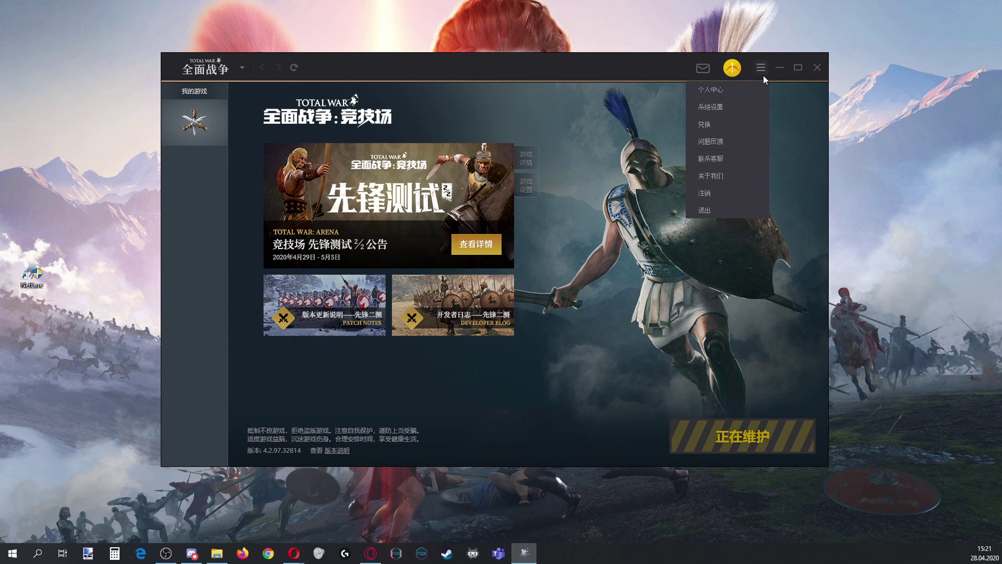
{"action": "left_click", "coordinate": [735, 185]}
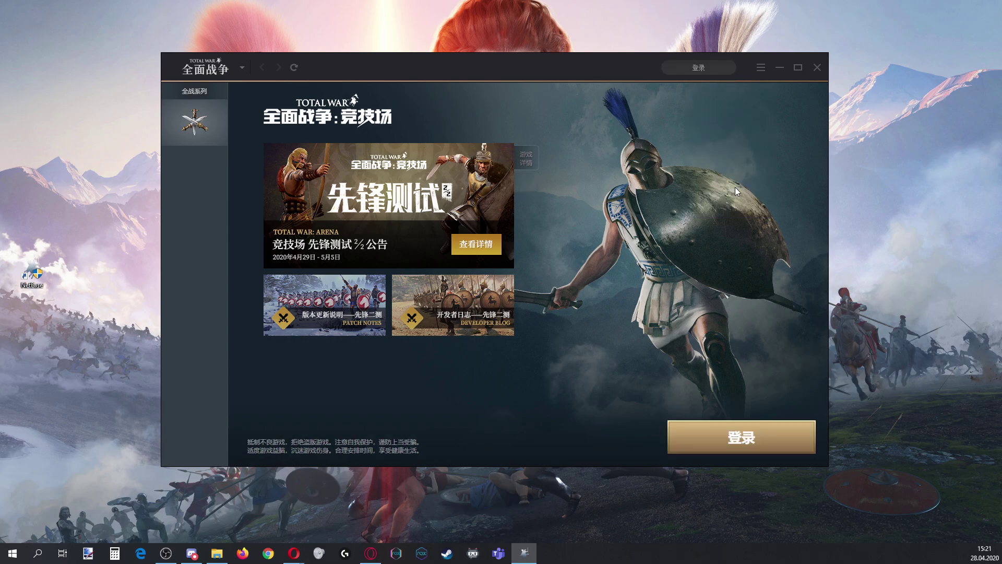
{"action": "left_click", "coordinate": [719, 71]}
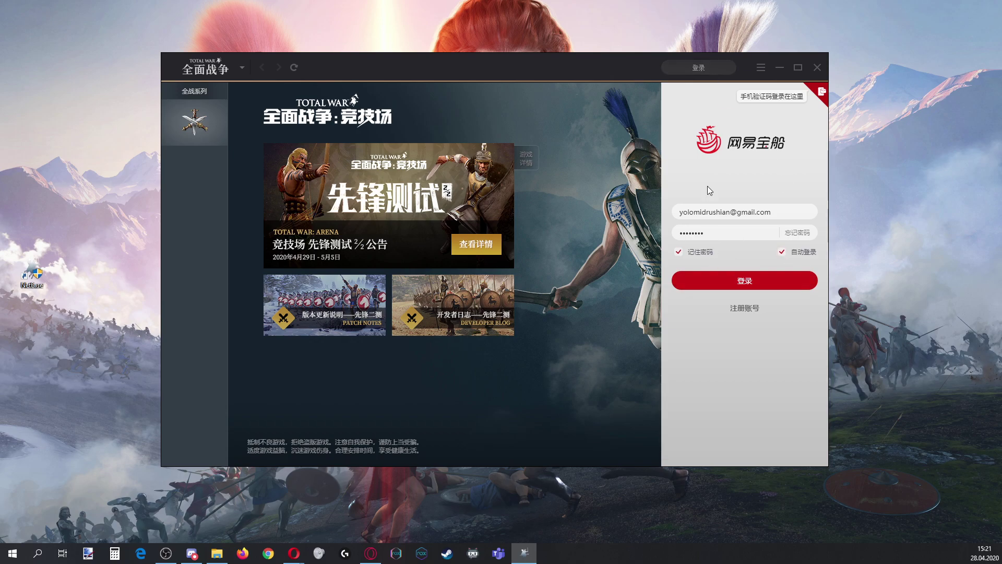
{"action": "left_click", "coordinate": [743, 311]}
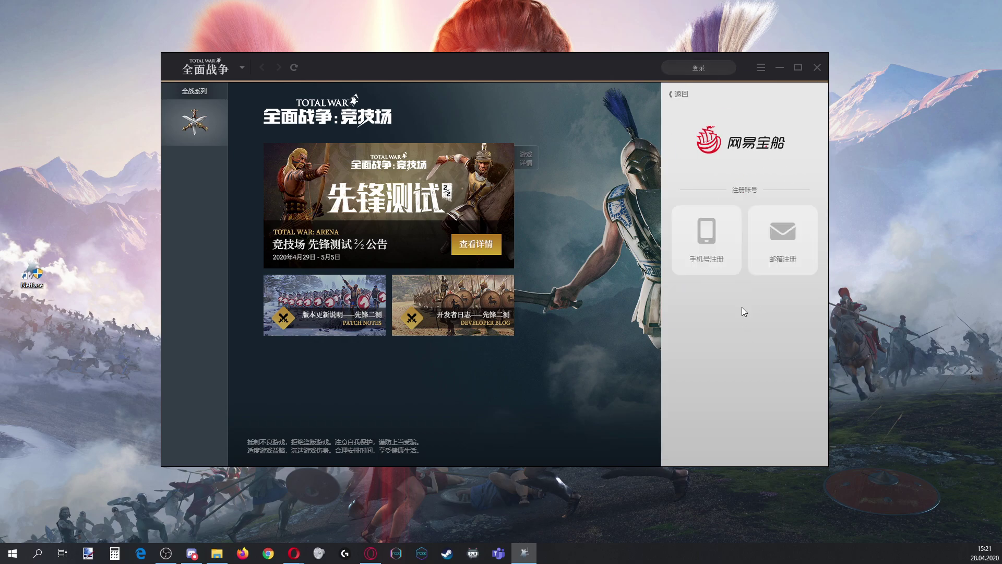
{"action": "left_click", "coordinate": [779, 237]}
Enter the new account's e-mail and password in 设置密码 and 再次确认, then send the verification message
{"action": "left_click", "coordinate": [756, 214]}
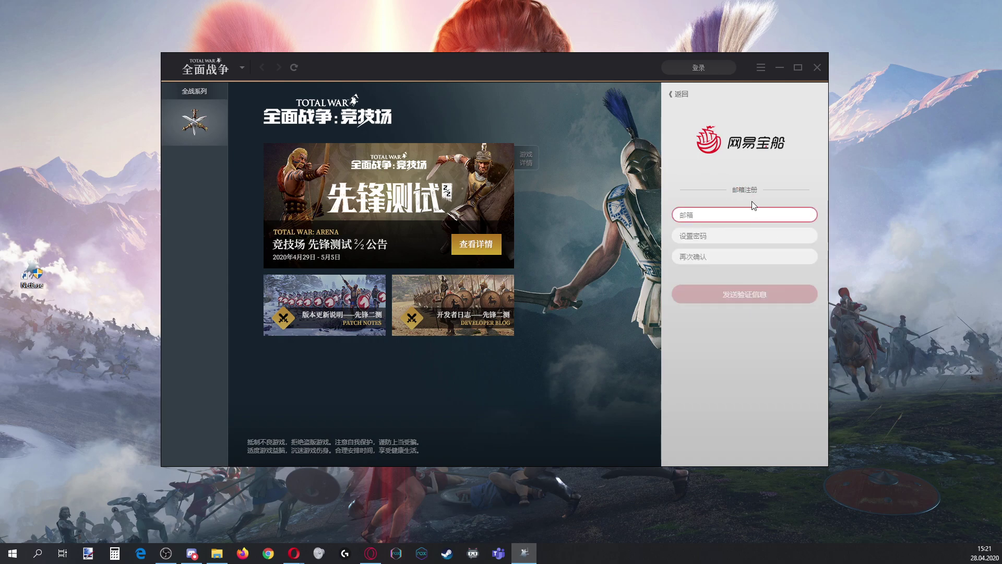
{"action": "left_click", "coordinate": [713, 241]}
{"action": "left_click", "coordinate": [702, 249]}
{"action": "left_click", "coordinate": [702, 238]}
{"action": "type", "text": "*******"}
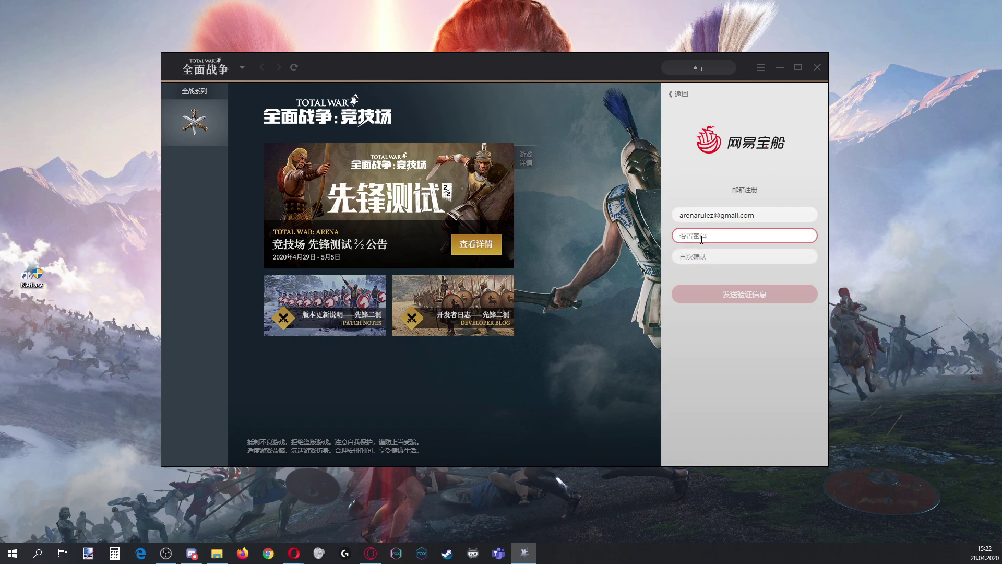
{"action": "type", "text": "******"}
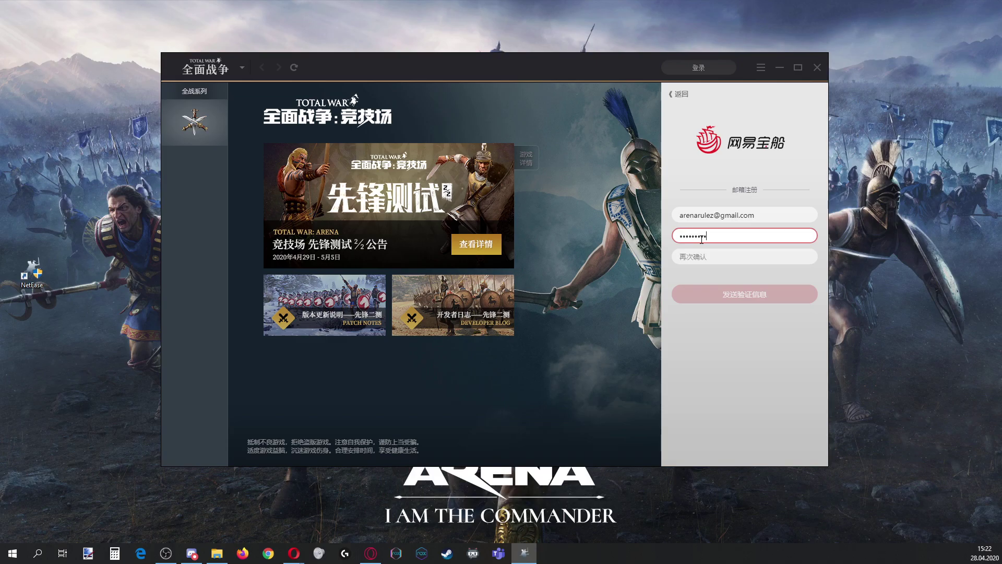
{"action": "left_click", "coordinate": [711, 252]}
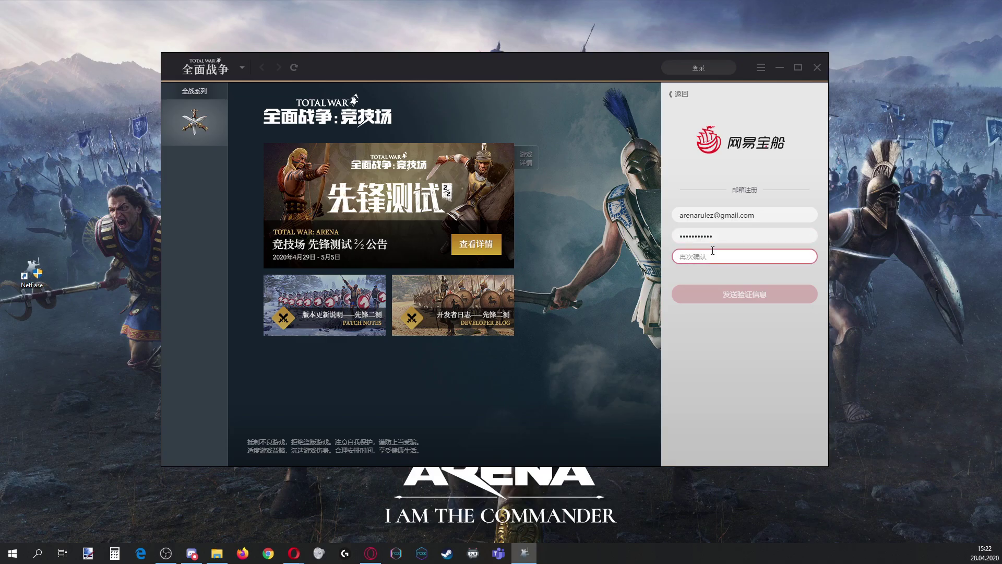
{"action": "type", "text": "***********"}
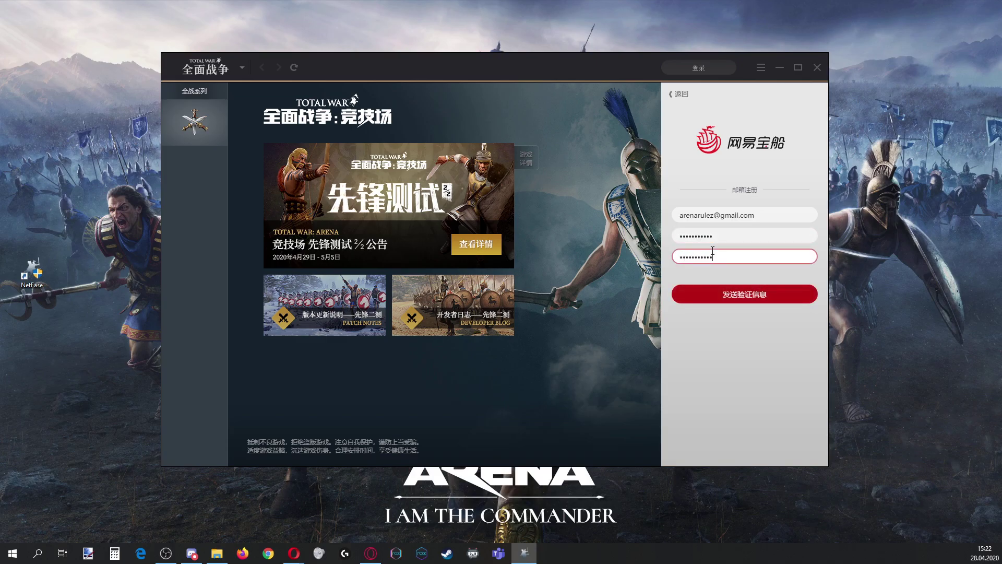
{"action": "left_click", "coordinate": [747, 301]}
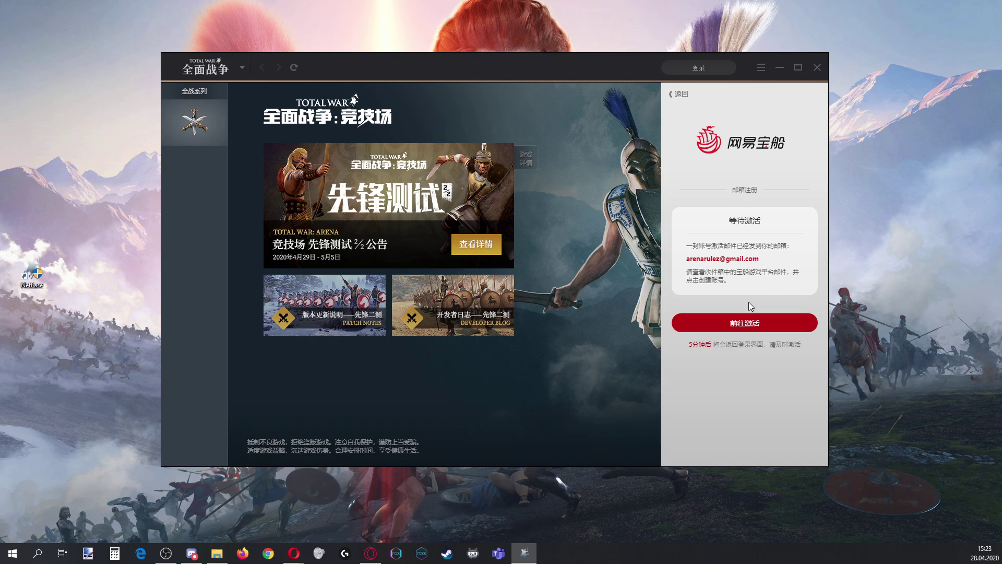
Via 前往激活, open the 账号注册验证 e-mail in Gmail and follow its npl.bao.163.com verification link
{"action": "left_click", "coordinate": [743, 331]}
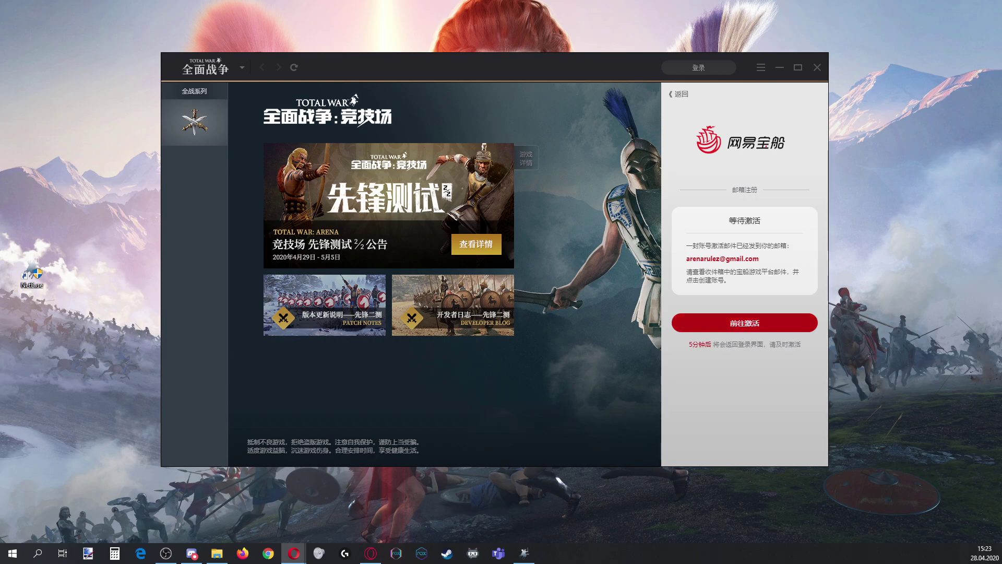
{"action": "key", "text": "alt+Tab"}
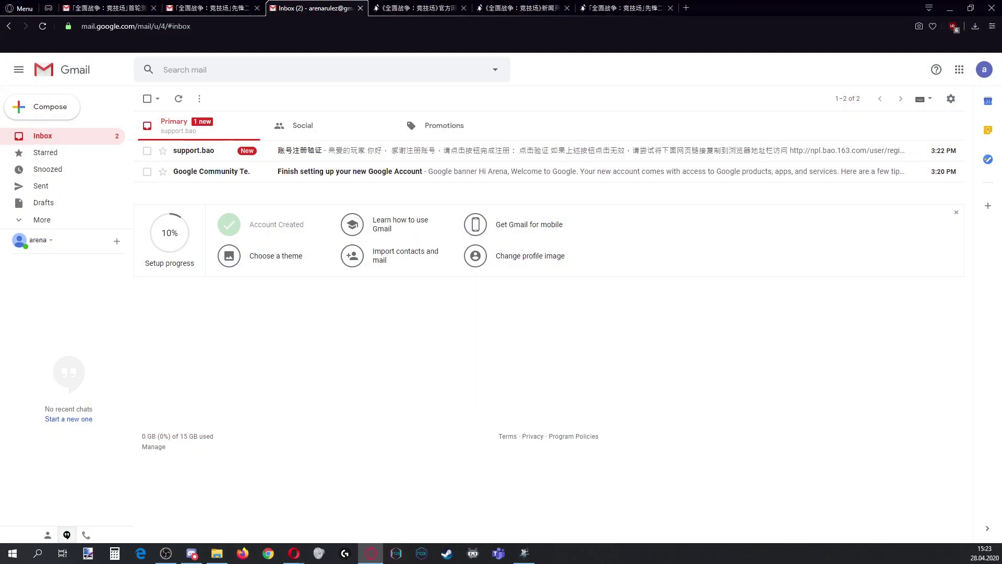
{"action": "left_click", "coordinate": [520, 152]}
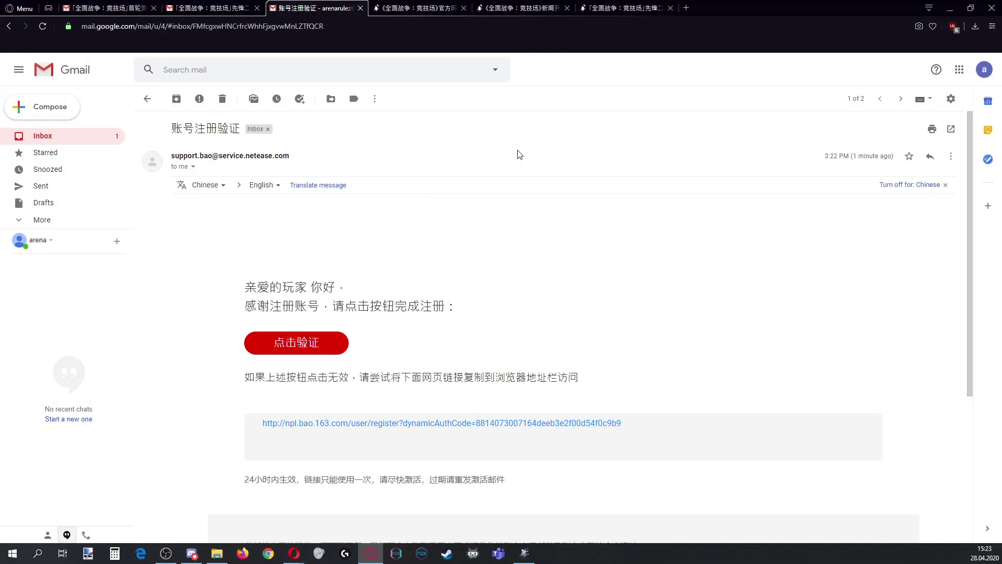
{"action": "scroll", "coordinate": [535, 255], "scroll_direction": "down", "scroll_amount": 3}
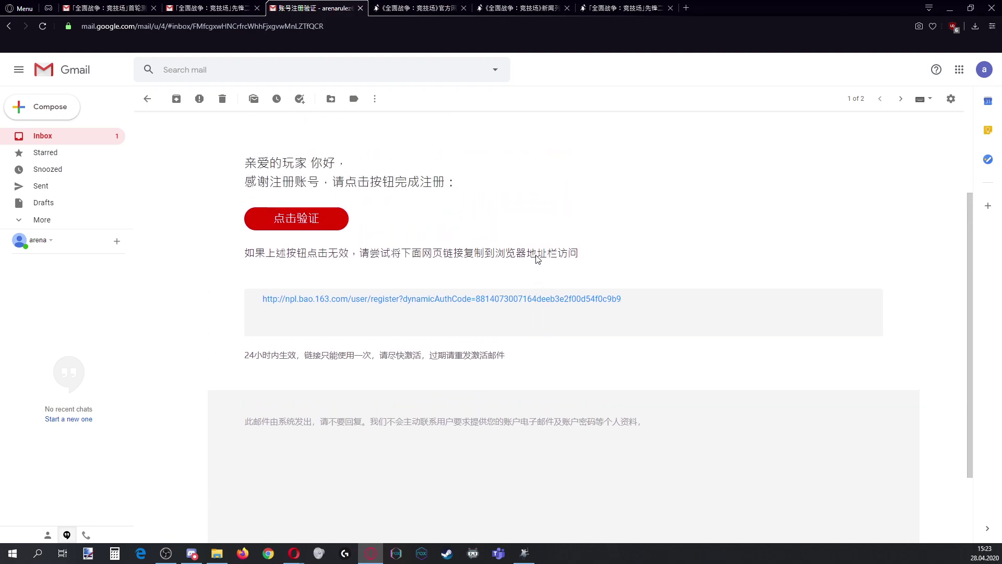
{"action": "scroll", "coordinate": [537, 257], "scroll_direction": "up", "scroll_amount": 1}
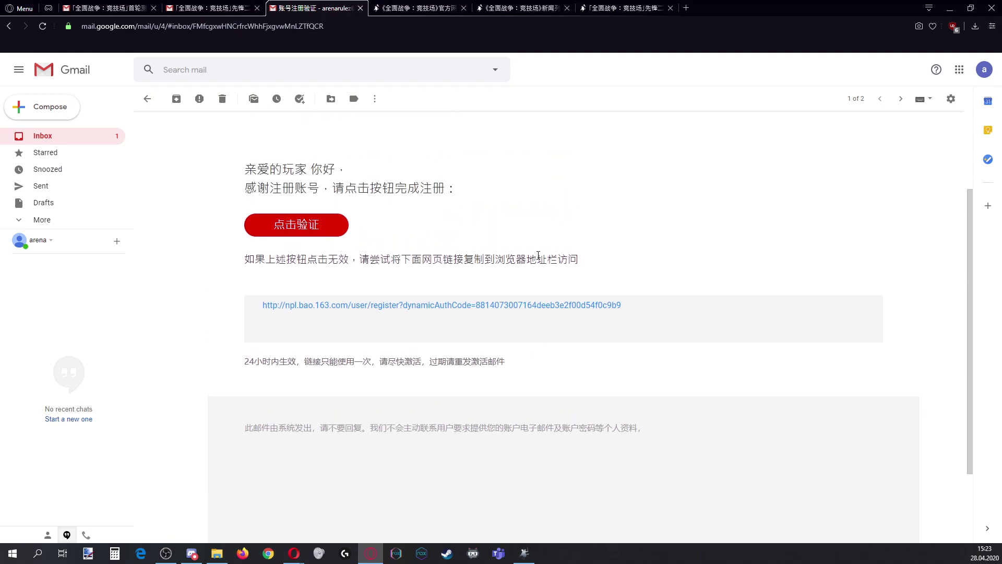
{"action": "scroll", "coordinate": [538, 255], "scroll_direction": "up", "scroll_amount": 1}
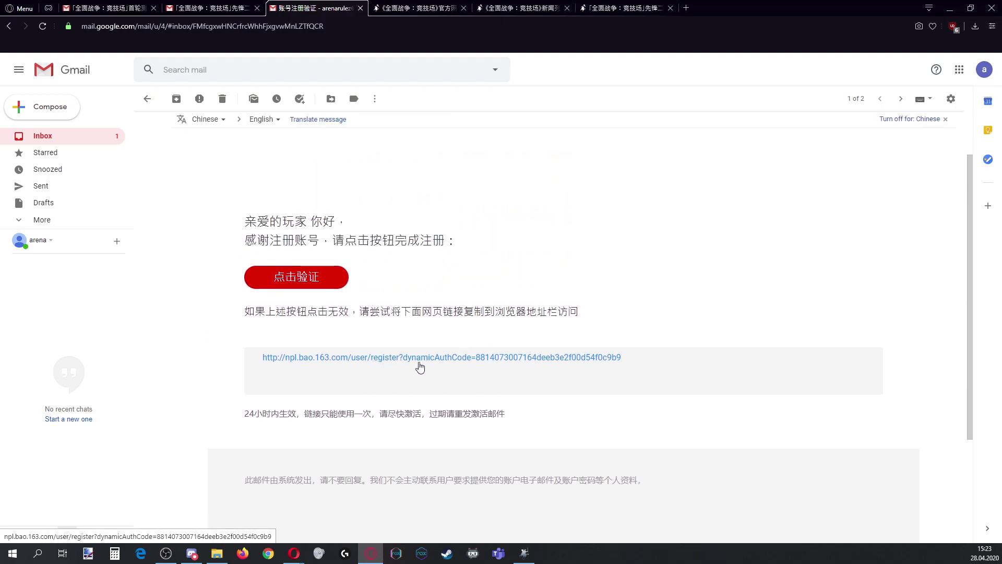
{"action": "left_click", "coordinate": [437, 358]}
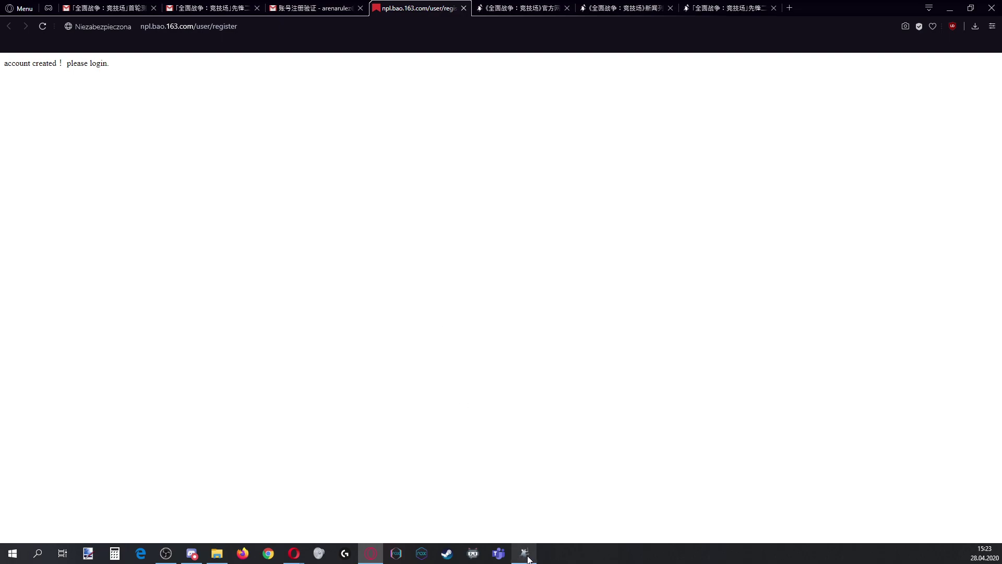
Back on the login form, untick 记住密码 and 自动登录 and replace the account field with the new e-mail
{"action": "left_click", "coordinate": [525, 554]}
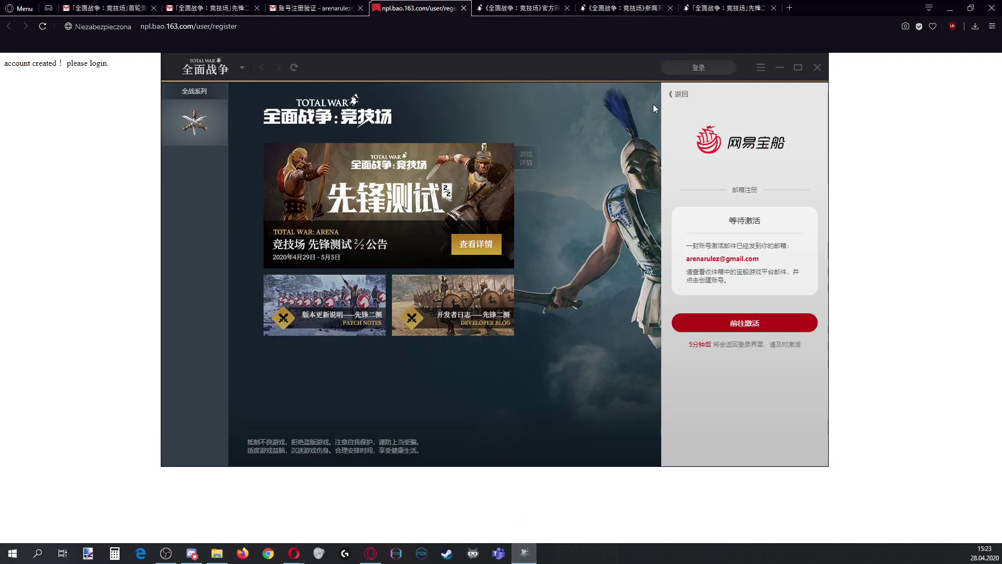
{"action": "left_click", "coordinate": [673, 96]}
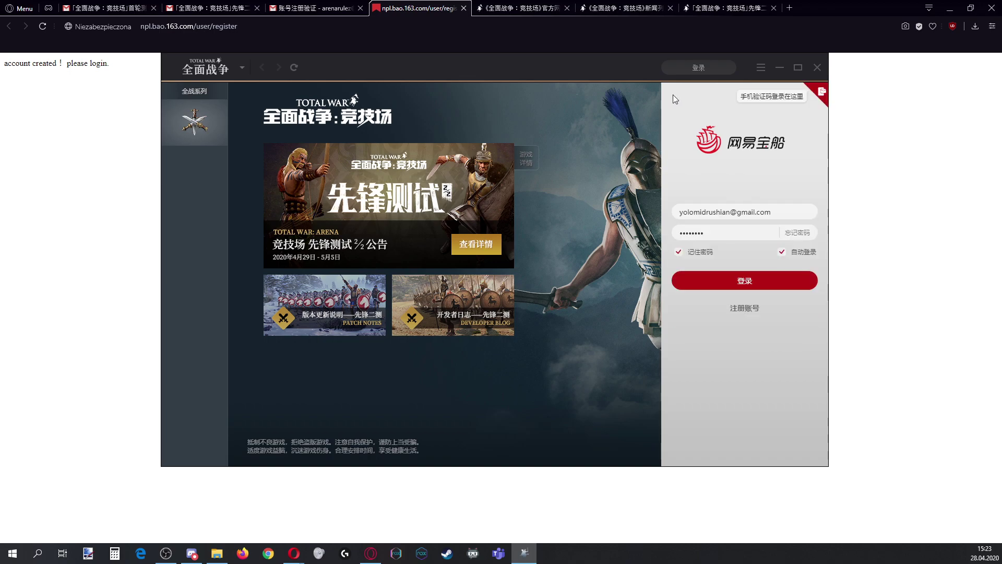
{"action": "left_click_drag", "start_coordinate": [781, 211], "coordinate": [673, 264]}
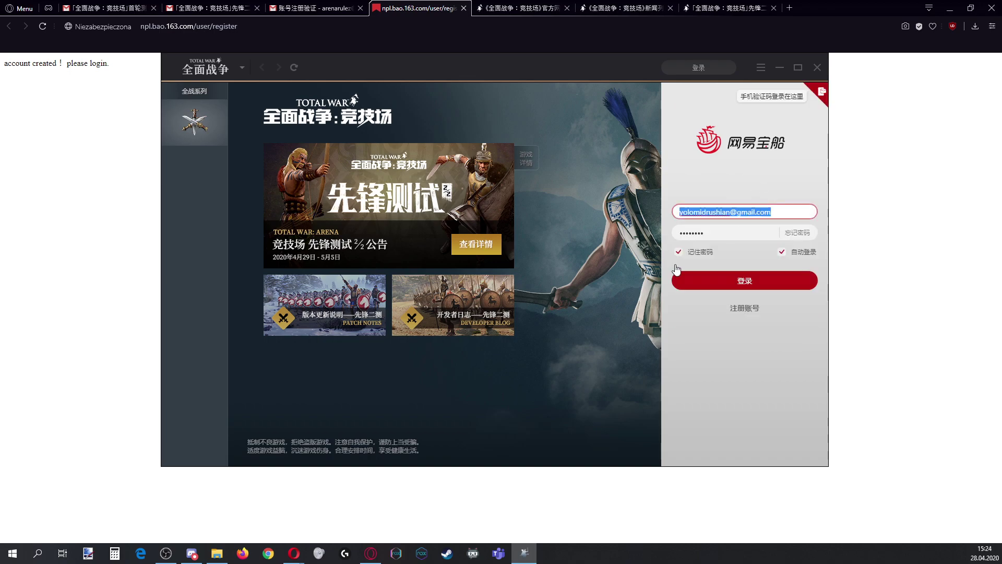
{"action": "left_click", "coordinate": [678, 252]}
{"action": "left_click", "coordinate": [785, 253]}
{"action": "left_click", "coordinate": [766, 212]}
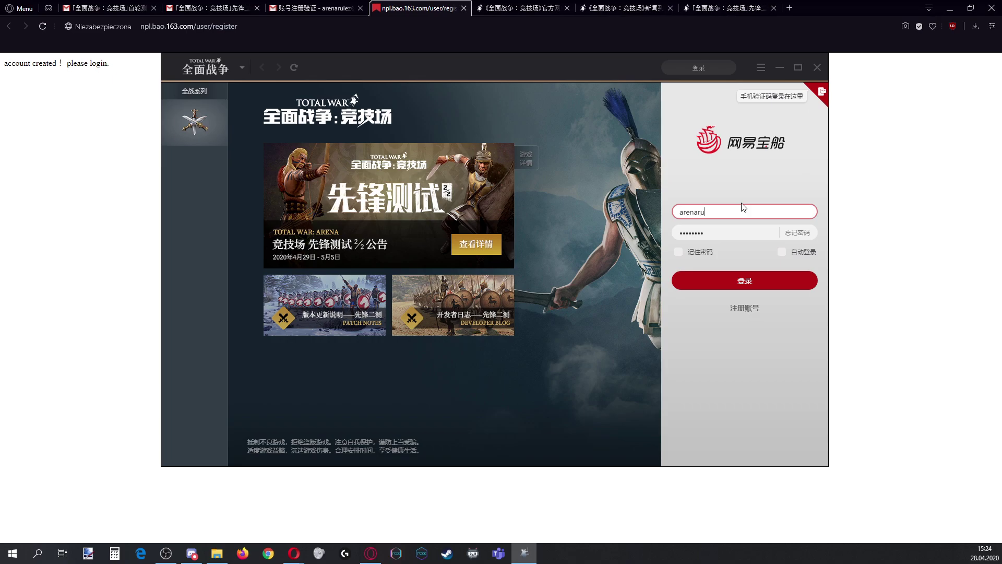
Enter the password, attempt login, and dismiss the 密码错误 wrong-password message
{"action": "key", "text": "Tab"}
{"action": "type", "text": "•••••••••"}
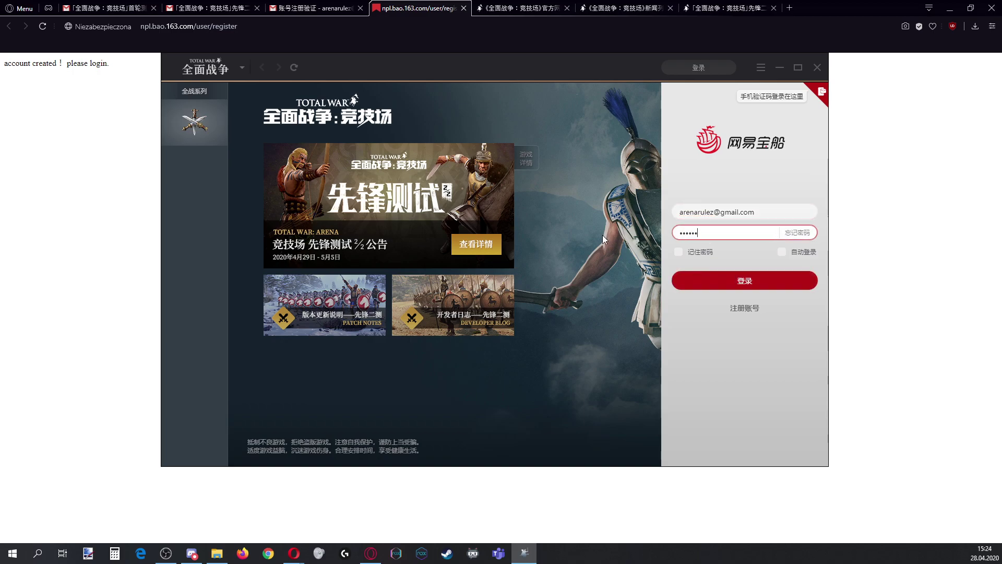
{"action": "type", "text": "•"}
{"action": "left_click", "coordinate": [731, 284]}
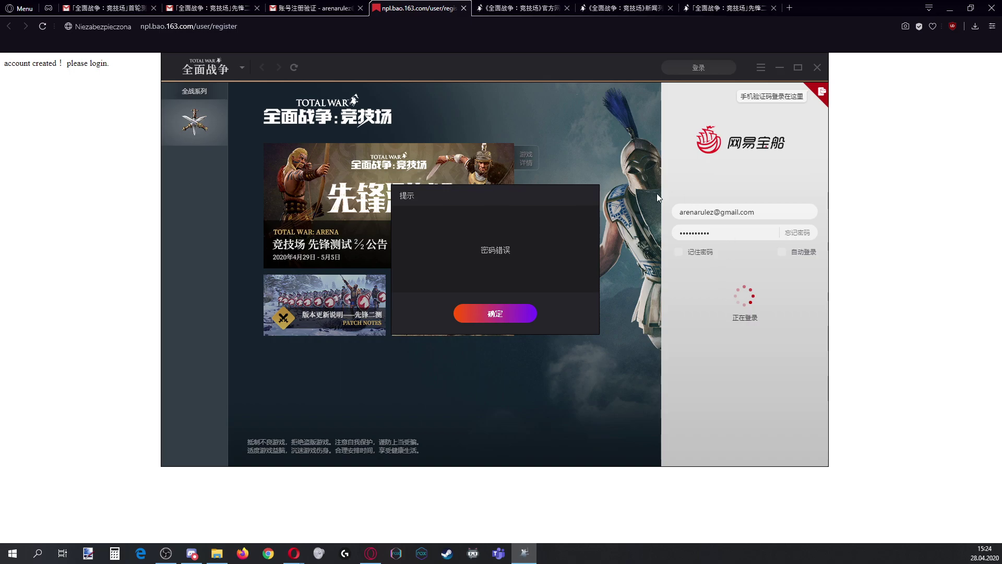
{"action": "left_click", "coordinate": [516, 309]}
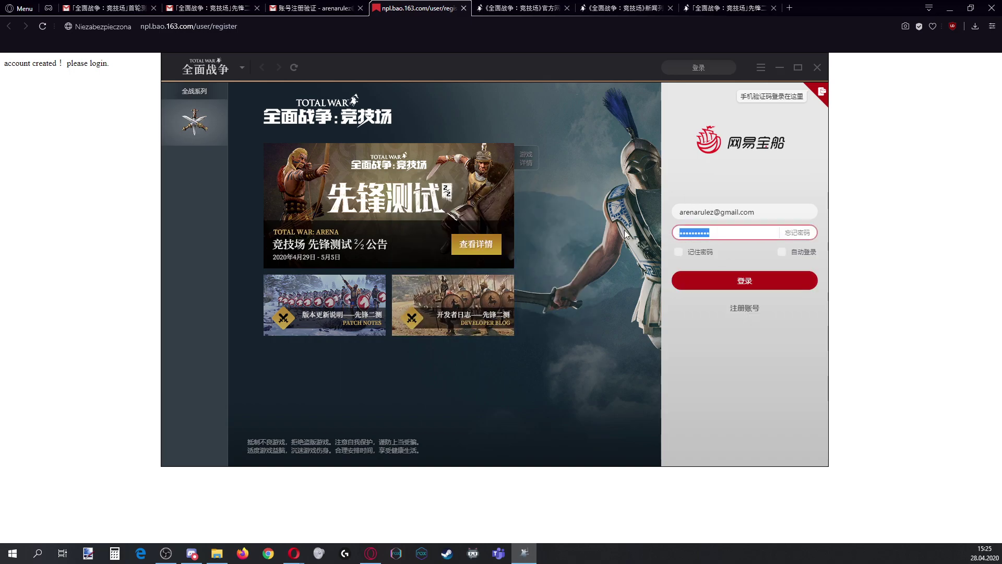
Log in with the retyped password, close the real-name verification dialog, and submit a nickname in 设置昵称
{"action": "type", "text": "•••••••••••"}
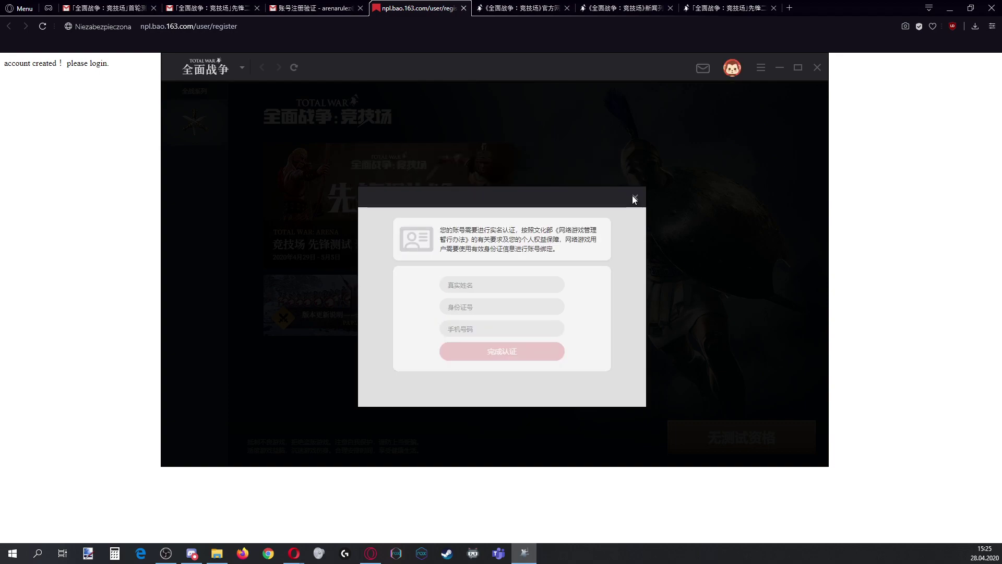
{"action": "left_click", "coordinate": [635, 198]}
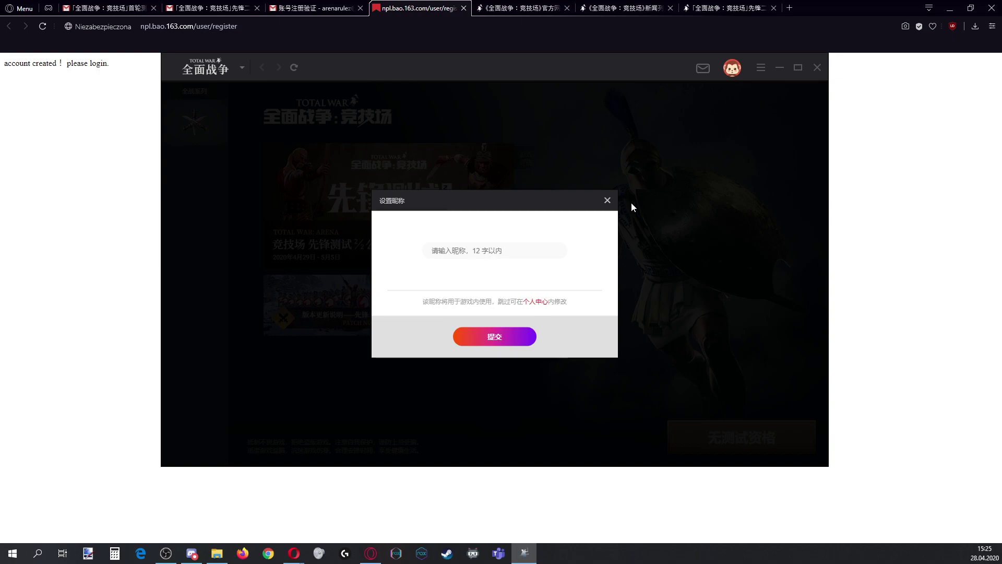
{"action": "left_click", "coordinate": [509, 249]}
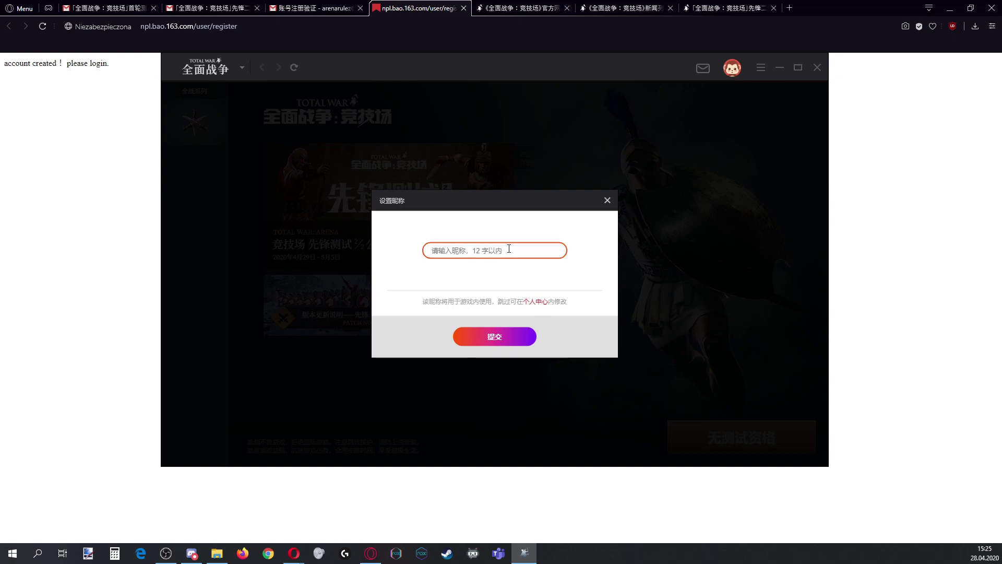
{"action": "type", "text": "arenarules"}
{"action": "left_click", "coordinate": [506, 342]}
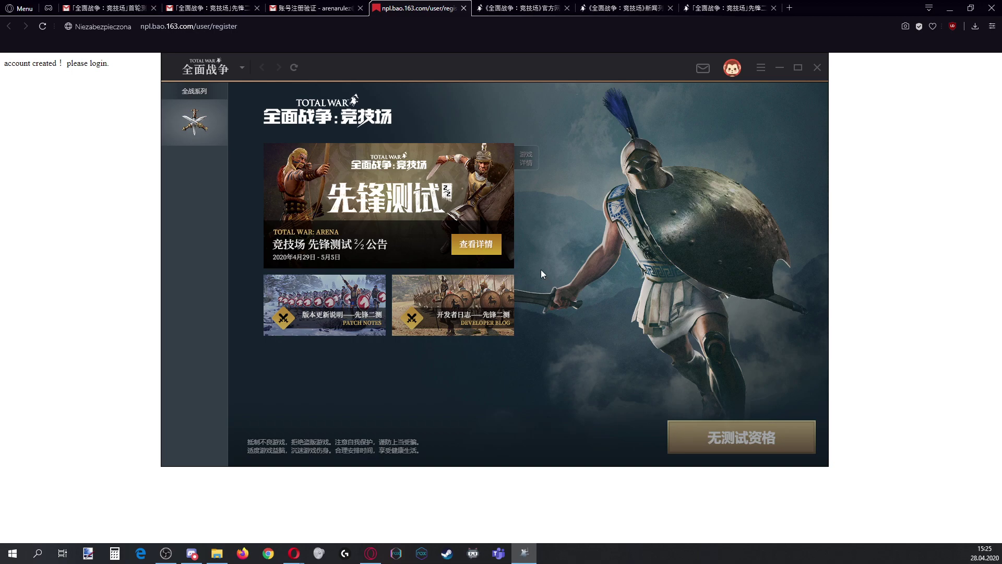
{"action": "left_click", "coordinate": [316, 8]}
Check the Gmail inbox and look through the game e-mail tab
{"action": "left_click", "coordinate": [37, 140]}
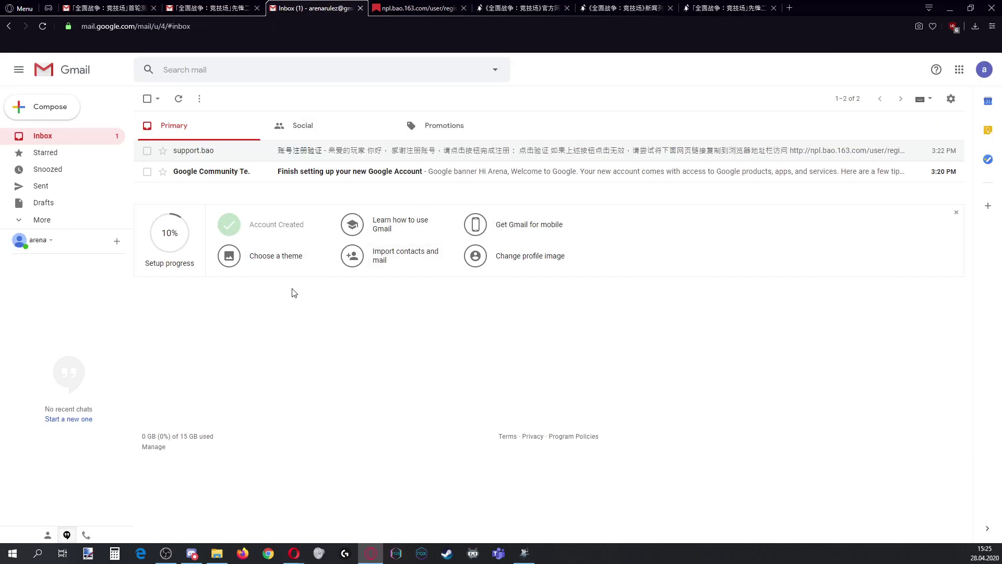
{"action": "left_click", "coordinate": [222, 8]}
{"action": "scroll", "coordinate": [488, 282], "scroll_direction": "down", "scroll_amount": 4}
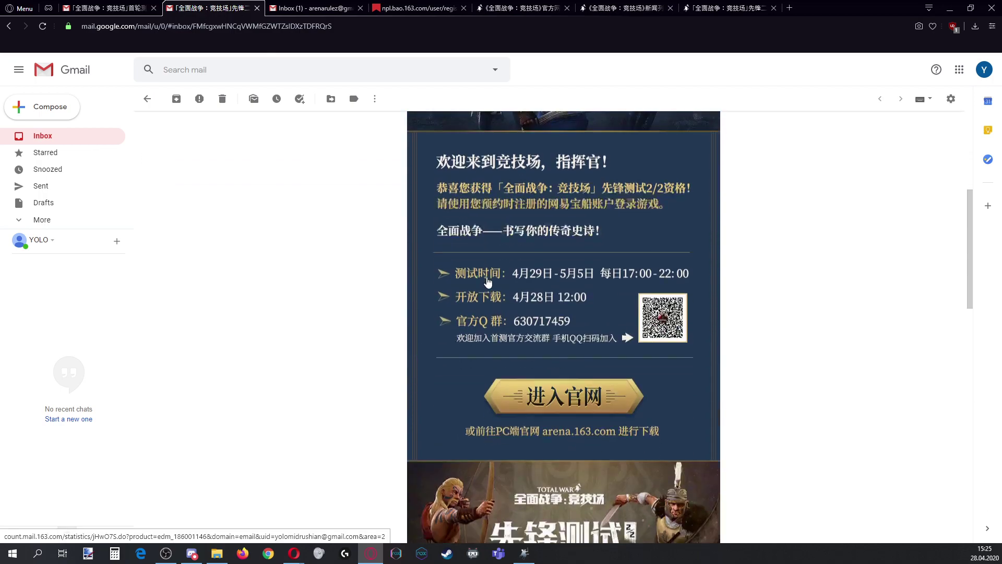
{"action": "scroll", "coordinate": [488, 282], "scroll_direction": "down", "scroll_amount": 12}
{"action": "scroll", "coordinate": [505, 308], "scroll_direction": "up", "scroll_amount": 17}
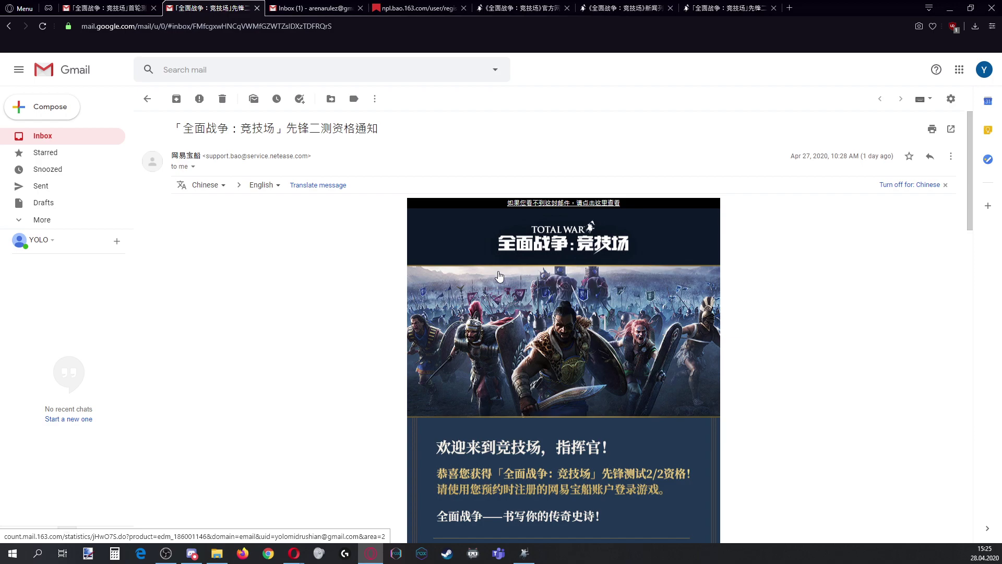
Reopen the NetEase 账号注册验证 e-mail in the new account's inbox to view its 点击验证 link
{"action": "left_click", "coordinate": [440, 7]}
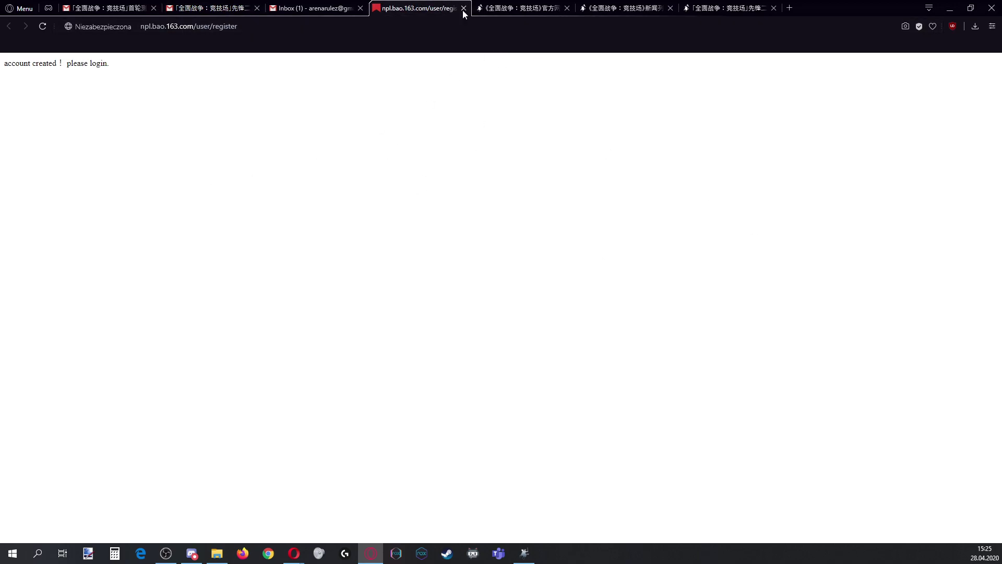
{"action": "left_click", "coordinate": [324, 8]}
{"action": "left_click", "coordinate": [278, 149]}
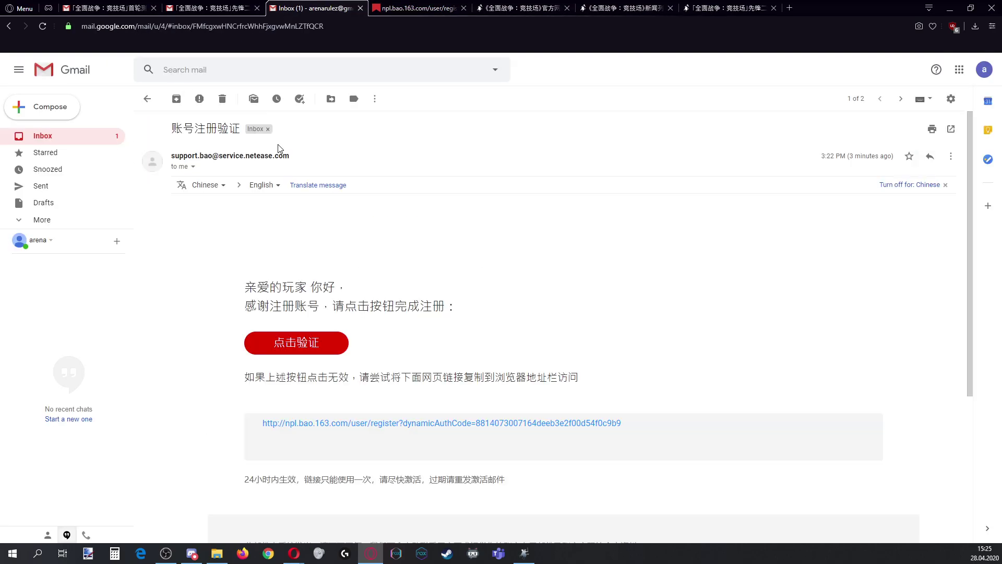
{"action": "scroll", "coordinate": [282, 157], "scroll_direction": "down", "scroll_amount": 1}
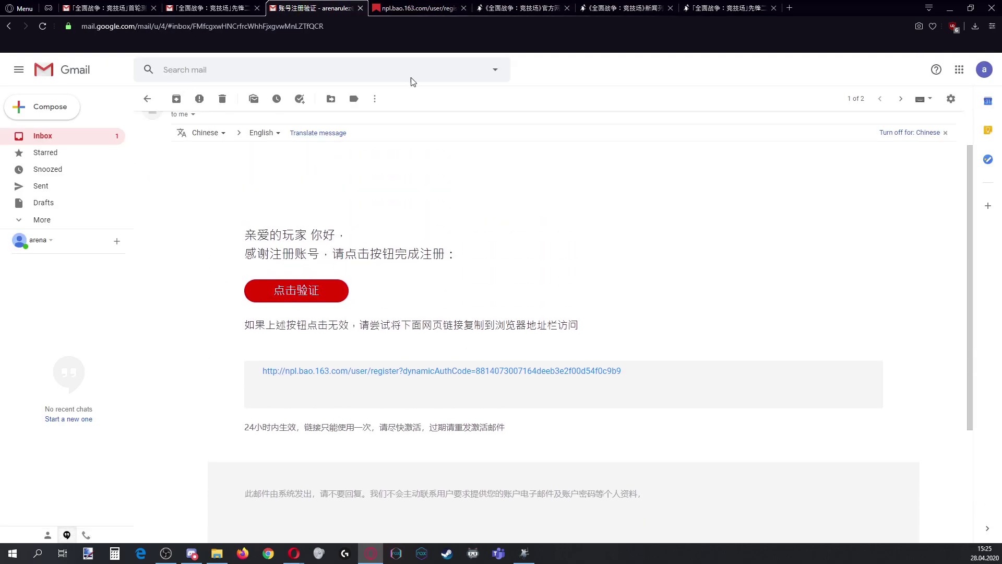
{"action": "scroll", "coordinate": [449, 324], "scroll_direction": "down", "scroll_amount": 1}
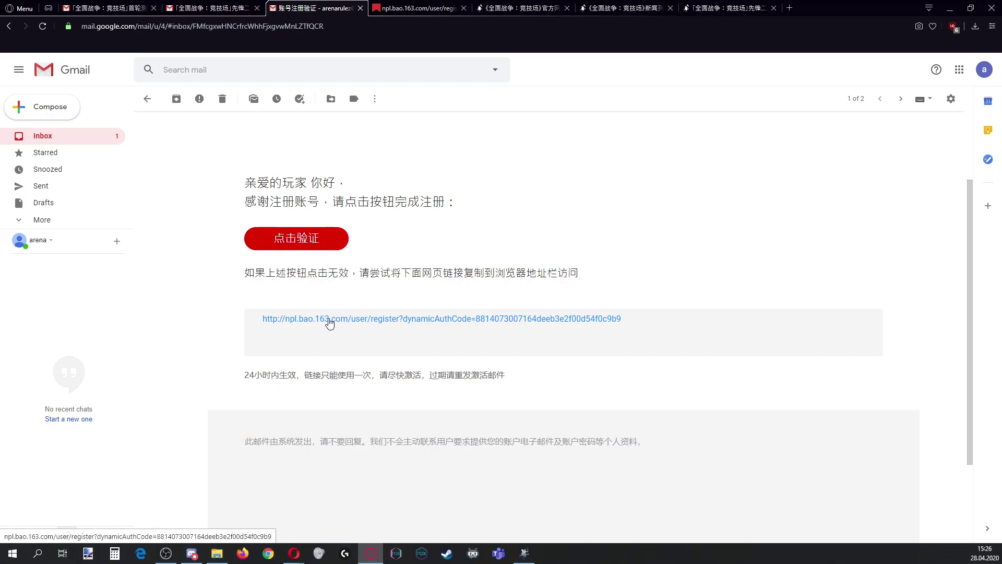
{"action": "scroll", "coordinate": [326, 318], "scroll_direction": "up", "scroll_amount": 2}
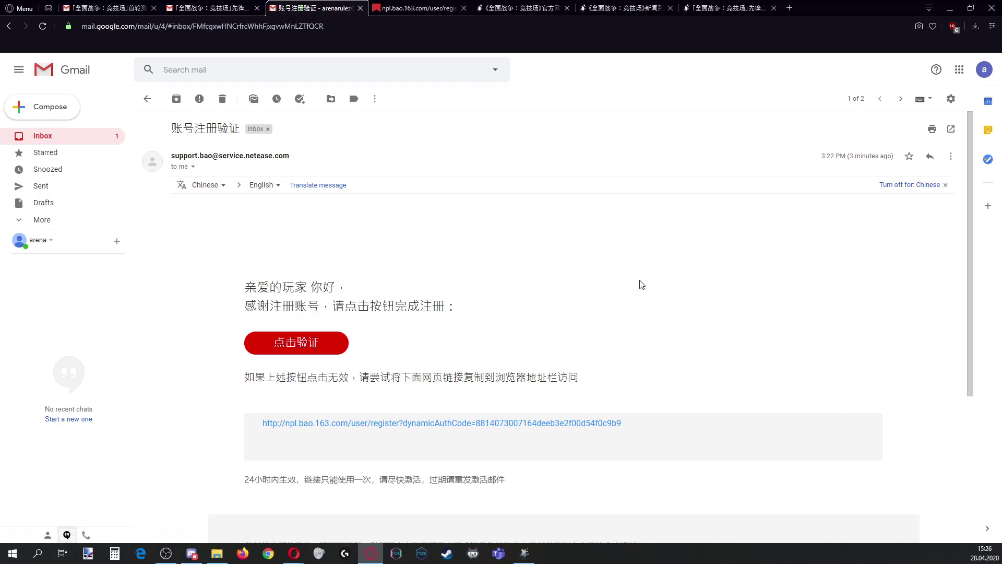
{"action": "key", "text": "alt+Tab"}
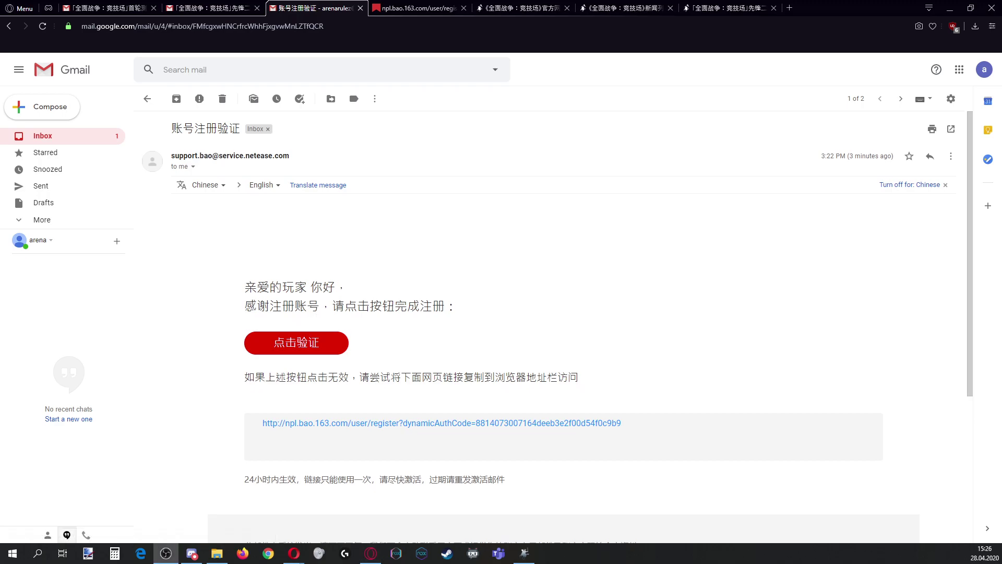